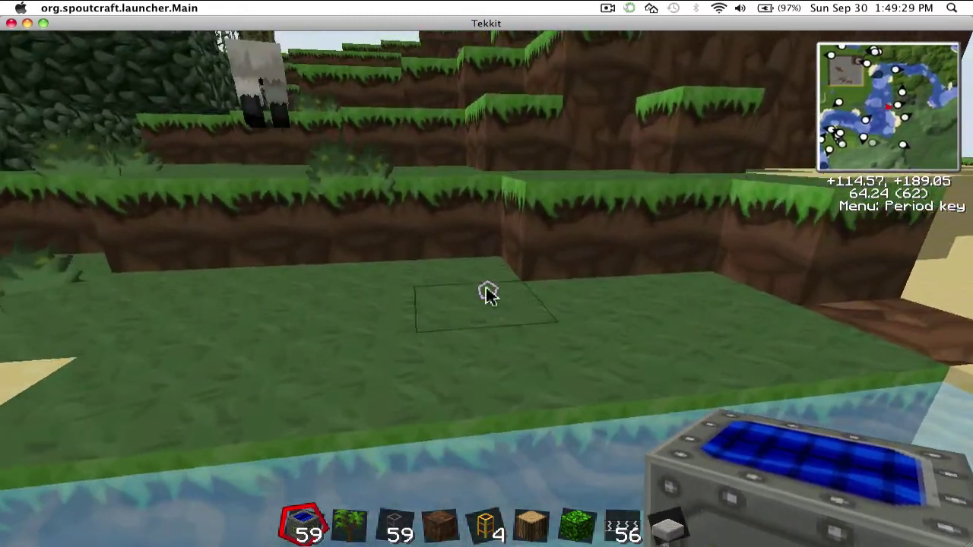
# Change Video Settings render distance from Tiny to Normal and resume the game.
pyautogui.press('Escape')
pyautogui.click(456, 334)
pyautogui.click(417, 320)
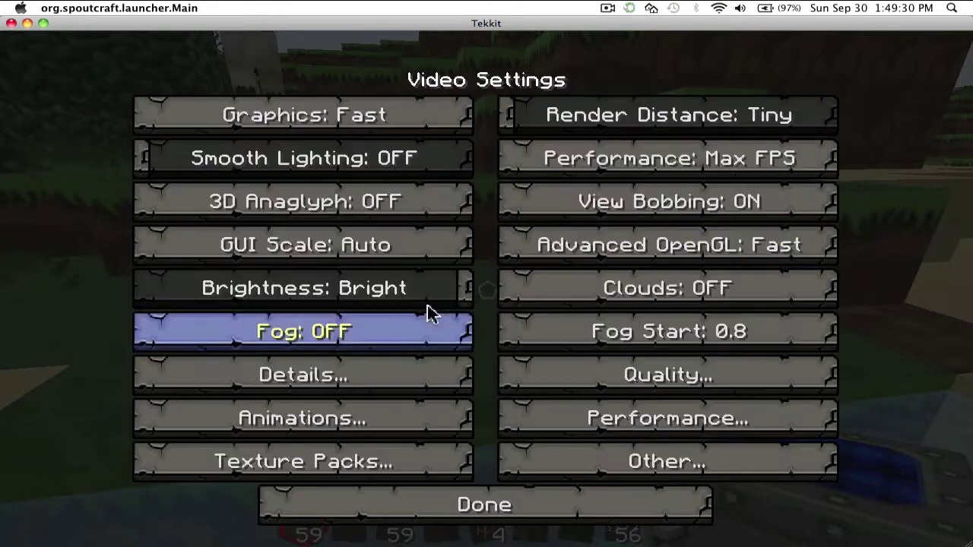
pyautogui.click(599, 116)
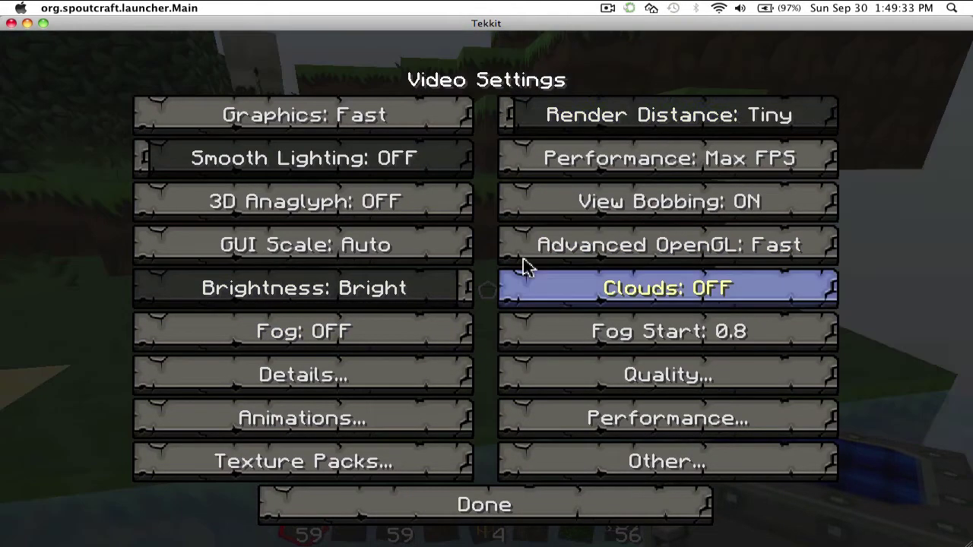
pyautogui.click(544, 118)
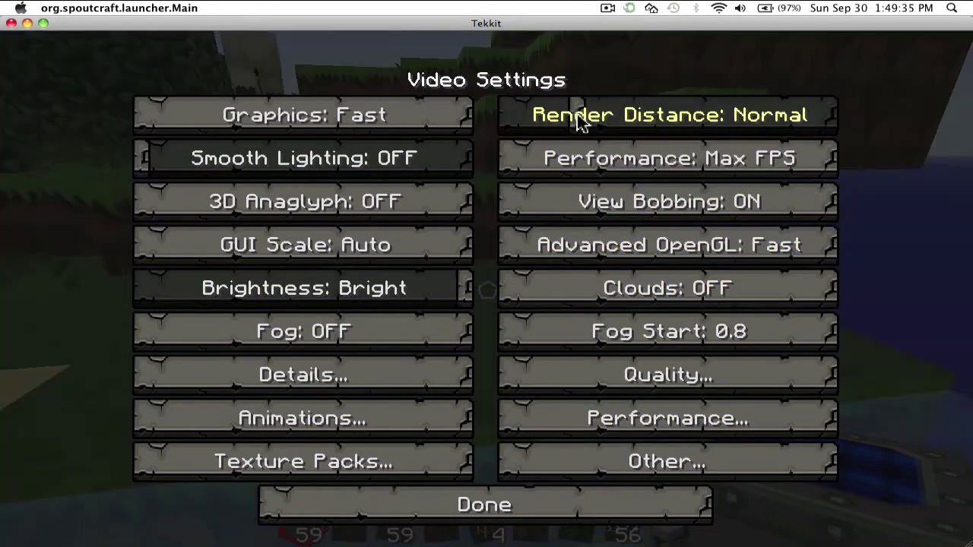
pyautogui.click(527, 511)
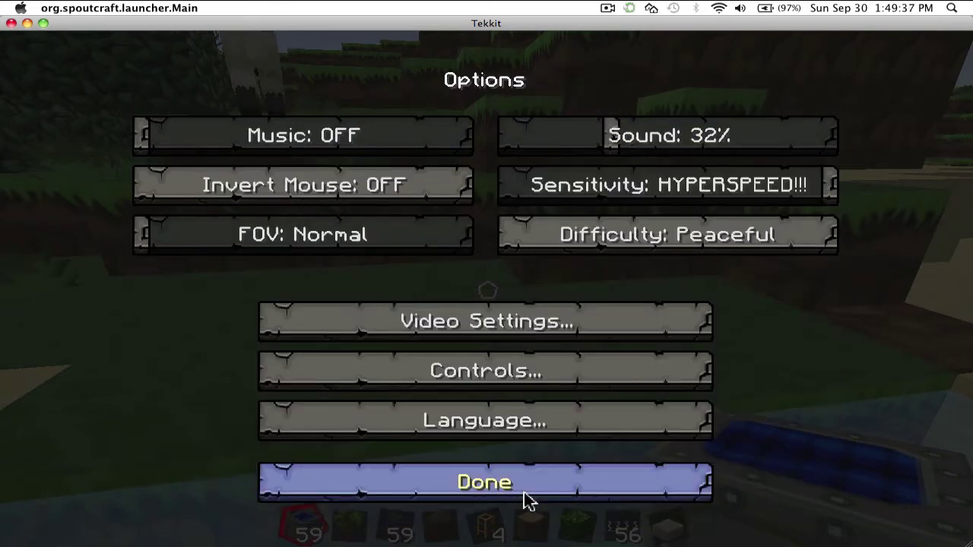
pyautogui.click(530, 498)
pyautogui.click(527, 221)
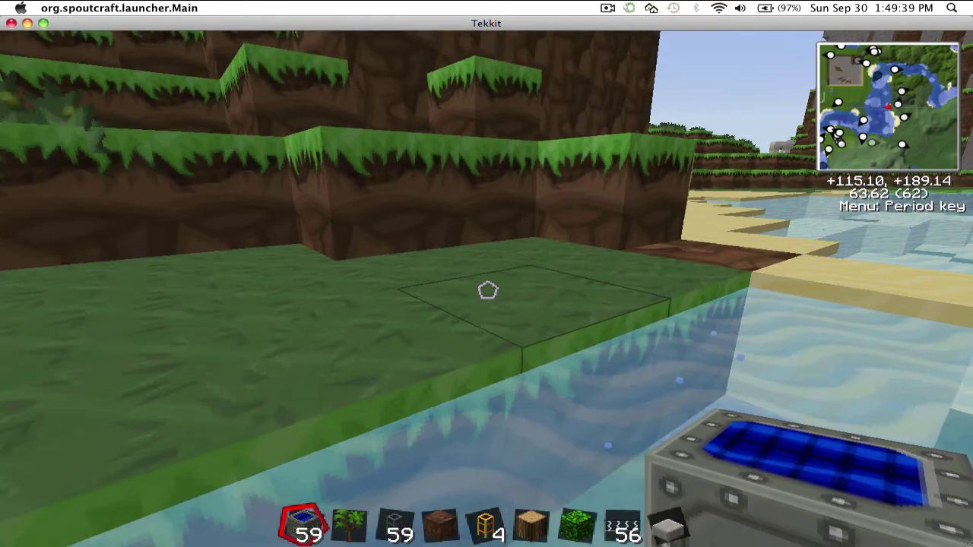
# Walk up the grassy terraces to the lone grass-topped block beside the sheep.
pyautogui.press('w')
pyautogui.press('w')
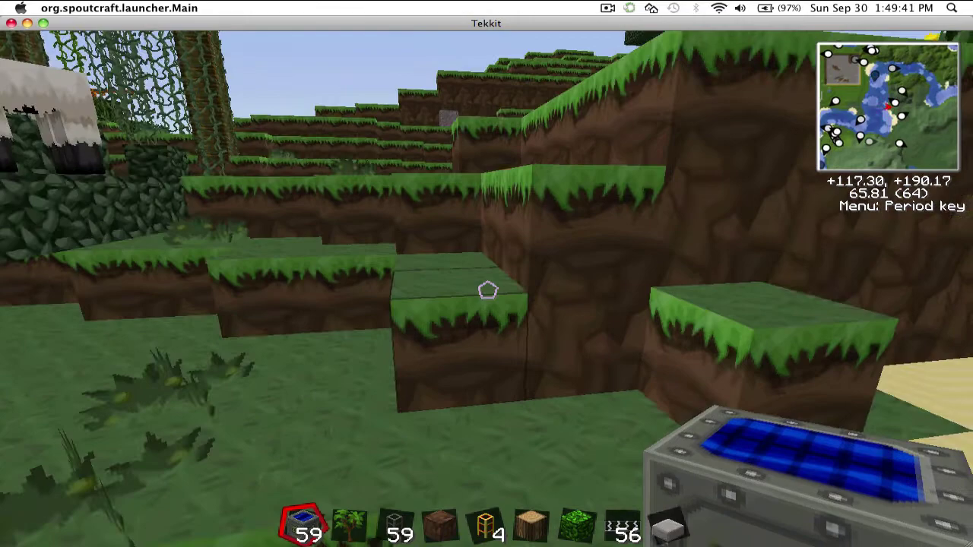
pyautogui.press('w')
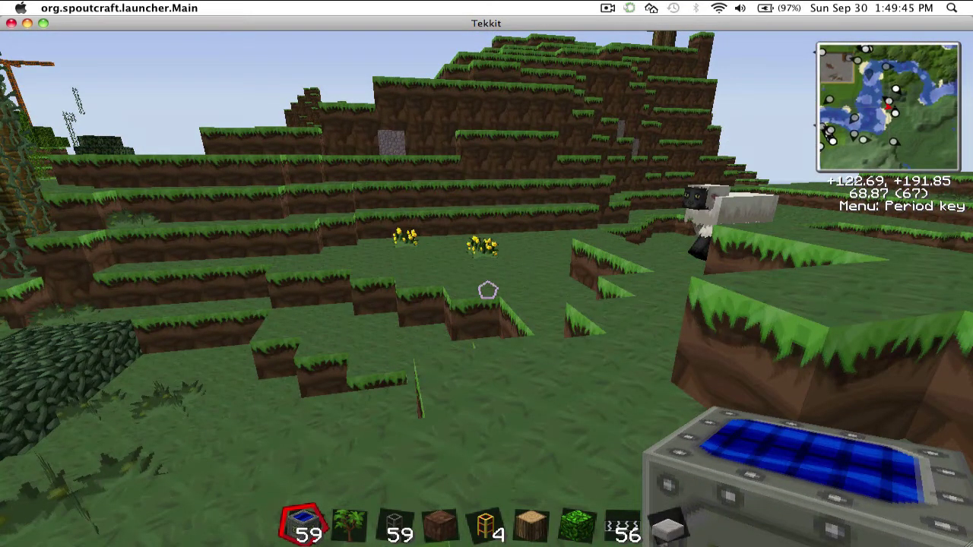
pyautogui.press('w')
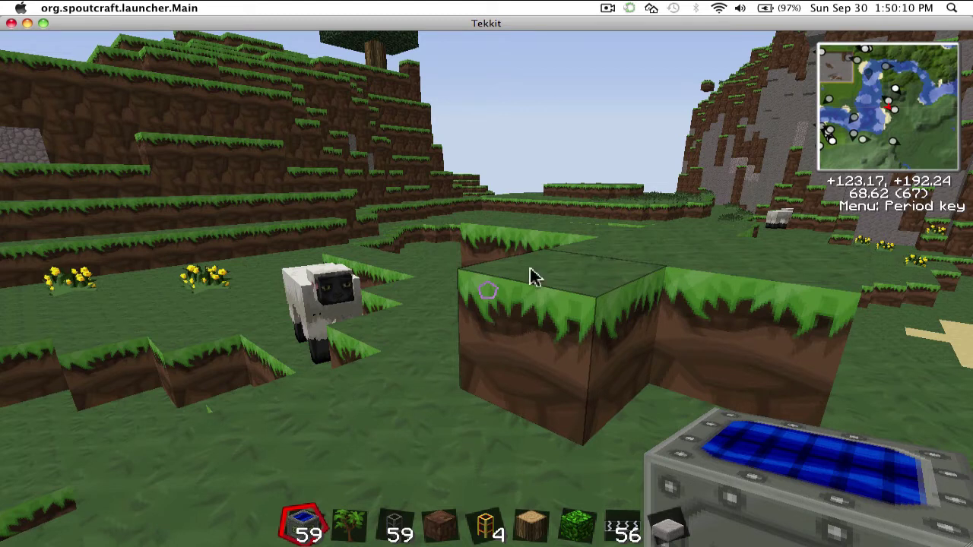
# Open the inventory and edit the item search to filter for 'mk' items.
pyautogui.press('e')
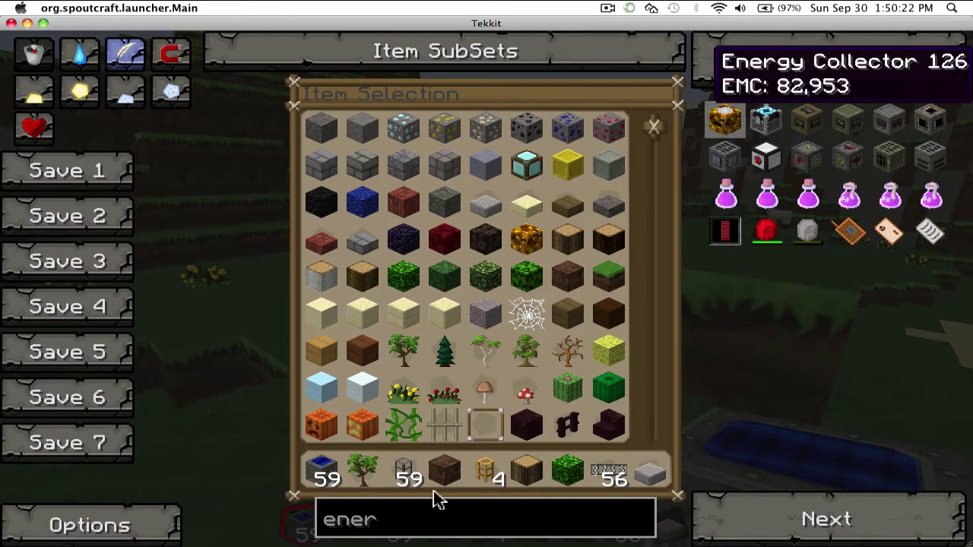
pyautogui.click(434, 520)
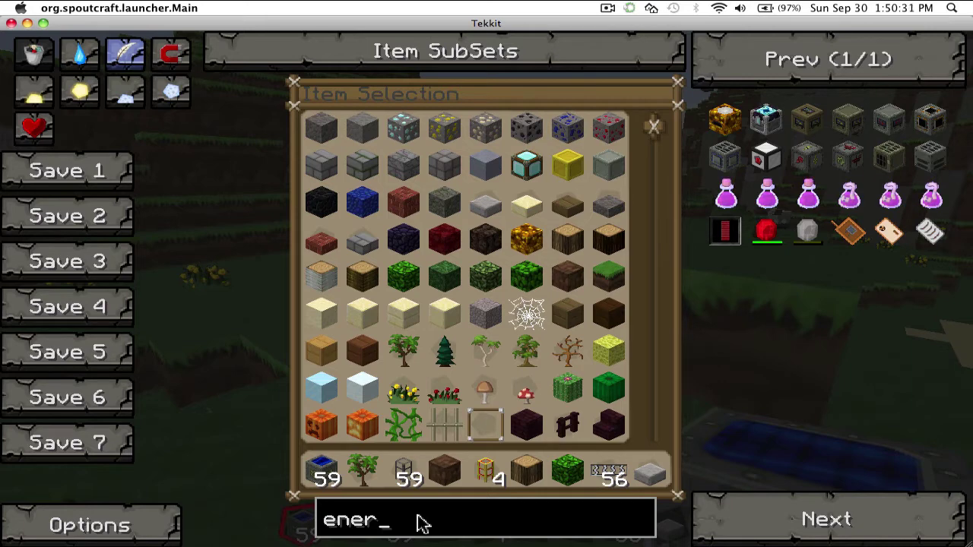
pyautogui.press('BackSpace')
pyautogui.press('BackSpace')
pyautogui.press('BackSpace')
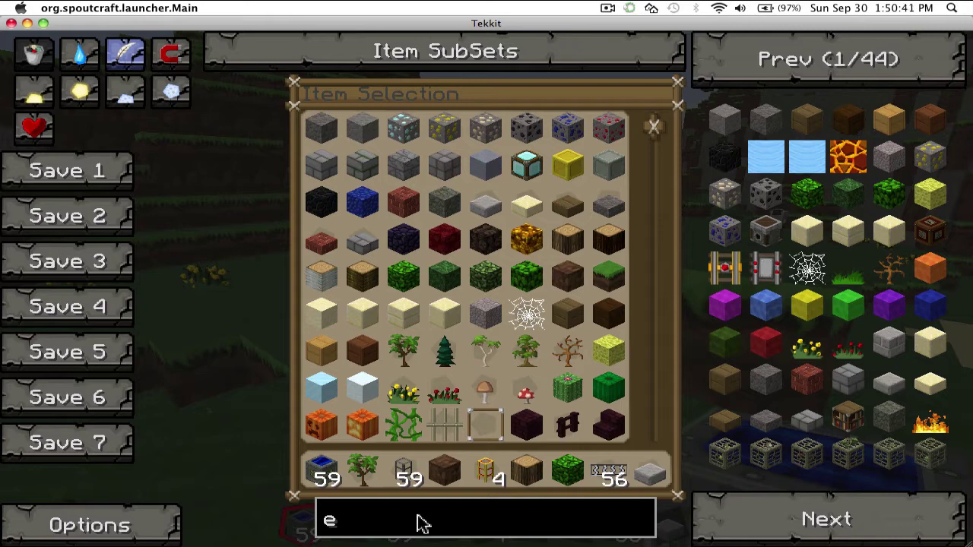
pyautogui.press('BackSpace')
pyautogui.write('mk')
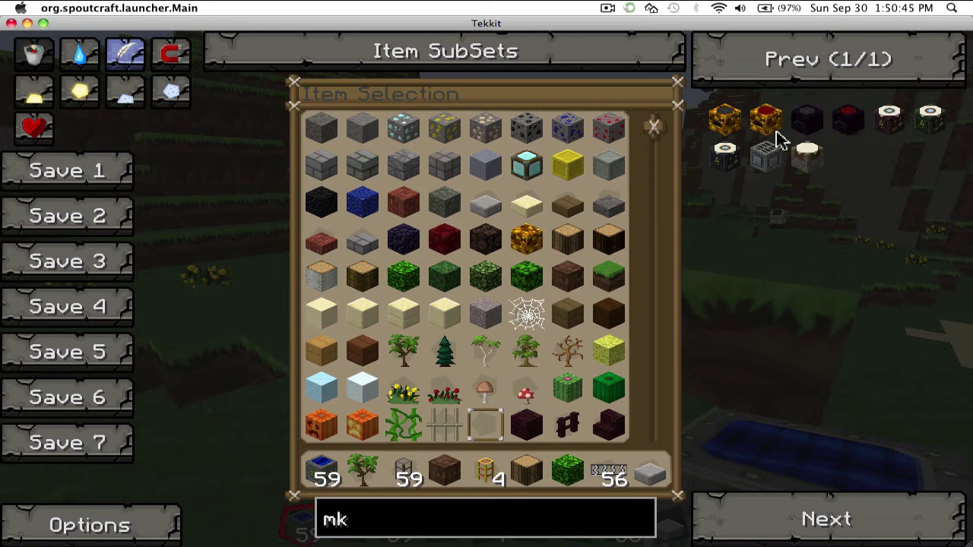
# Empty every hotbar slot of wood, leaves, saplings and other block stacks.
pyautogui.click(529, 471)
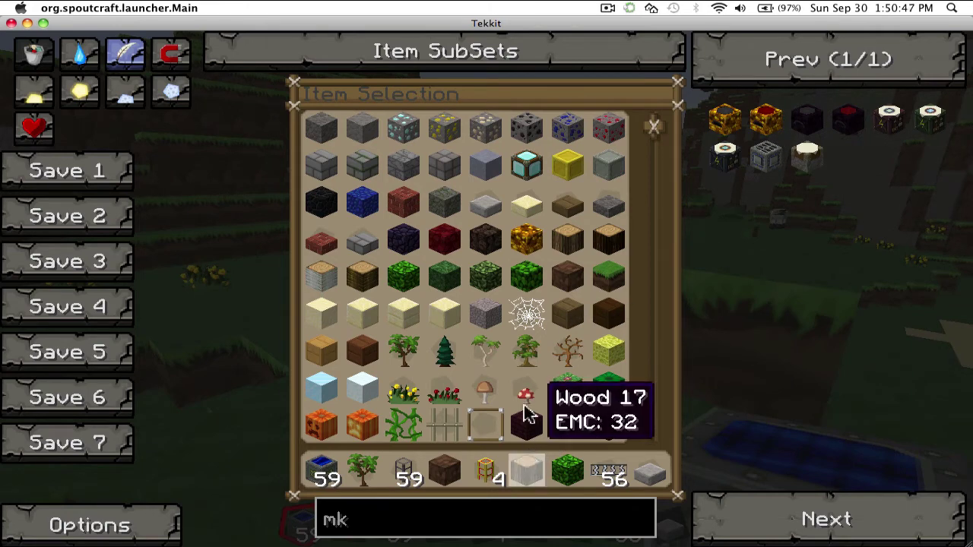
pyautogui.click(491, 471)
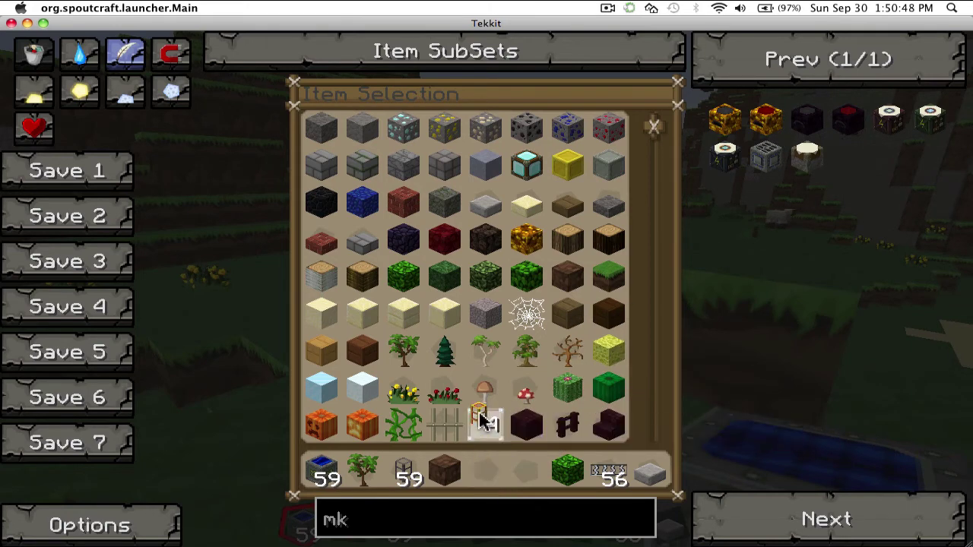
pyautogui.click(449, 471)
pyautogui.click(406, 471)
pyautogui.click(367, 472)
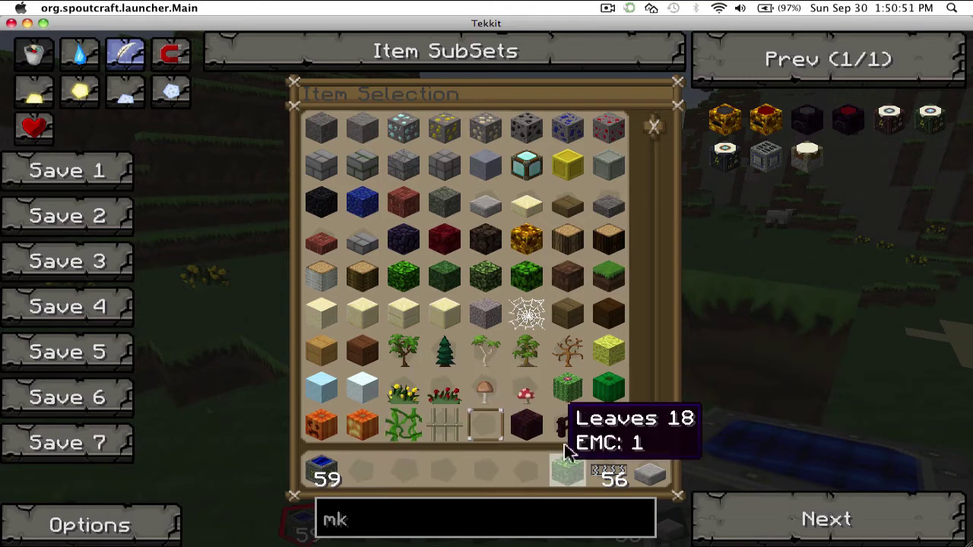
pyautogui.click(569, 471)
pyautogui.click(610, 471)
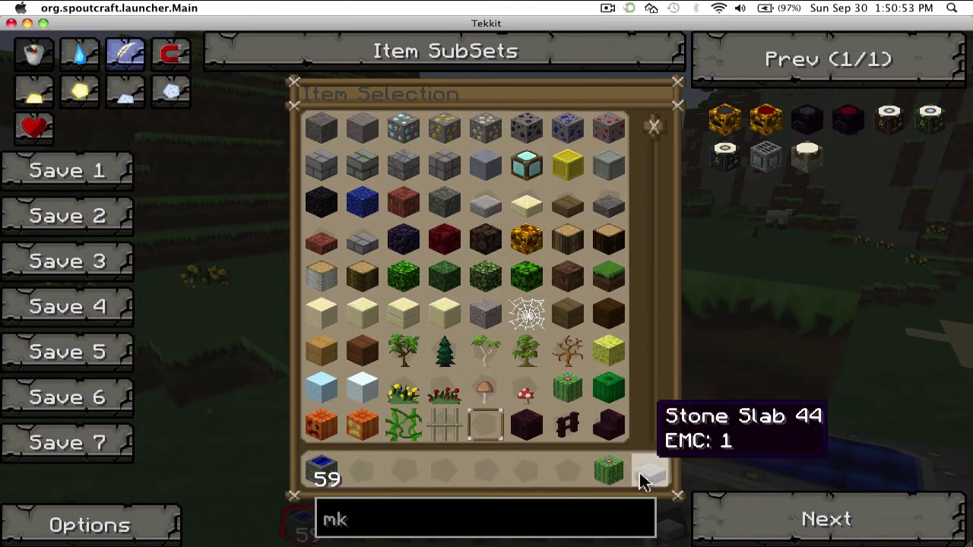
pyautogui.click(611, 473)
pyautogui.click(650, 473)
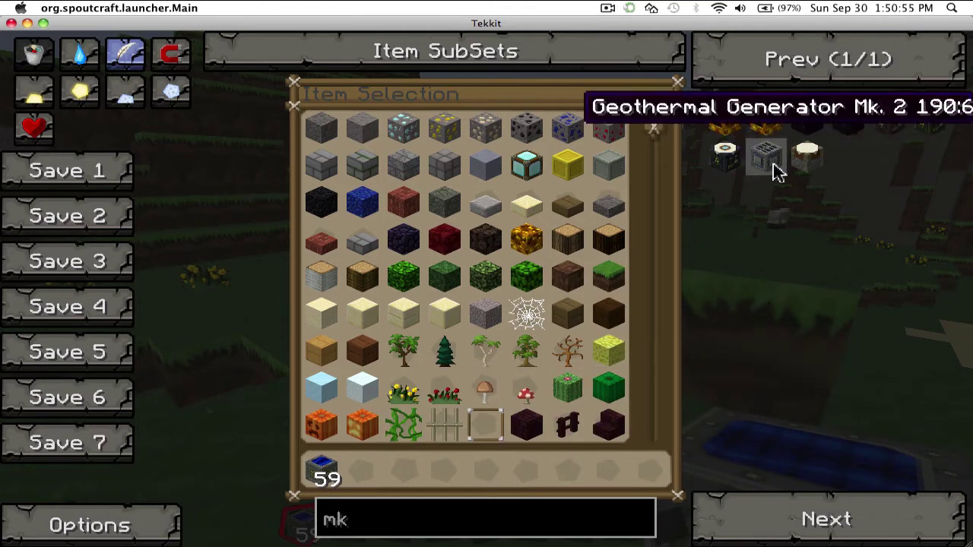
# Add two mk machines to the hotbar, then search 'energy' and take an Energy Condenser.
pyautogui.click(767, 118)
pyautogui.click(852, 123)
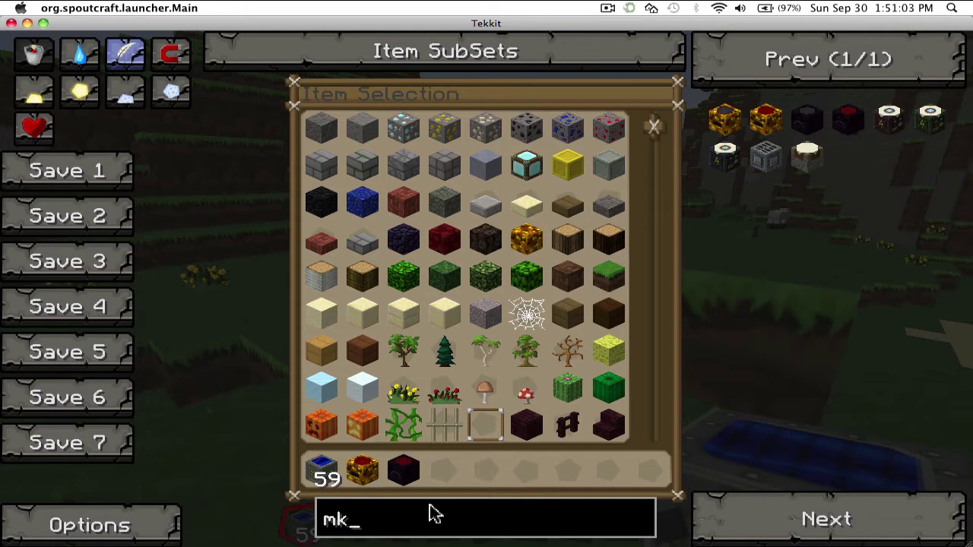
pyautogui.press('BackSpace')
pyautogui.press('BackSpace')
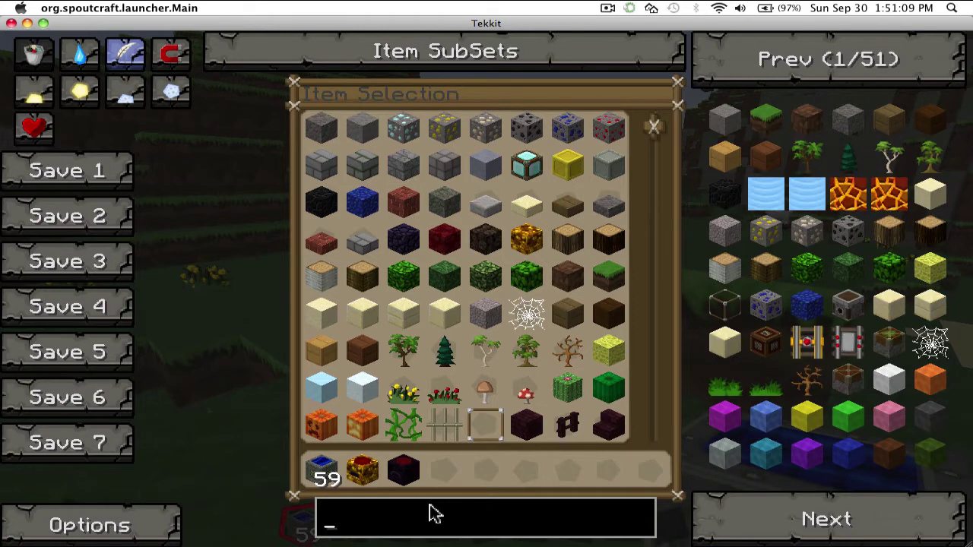
pyautogui.write('er')
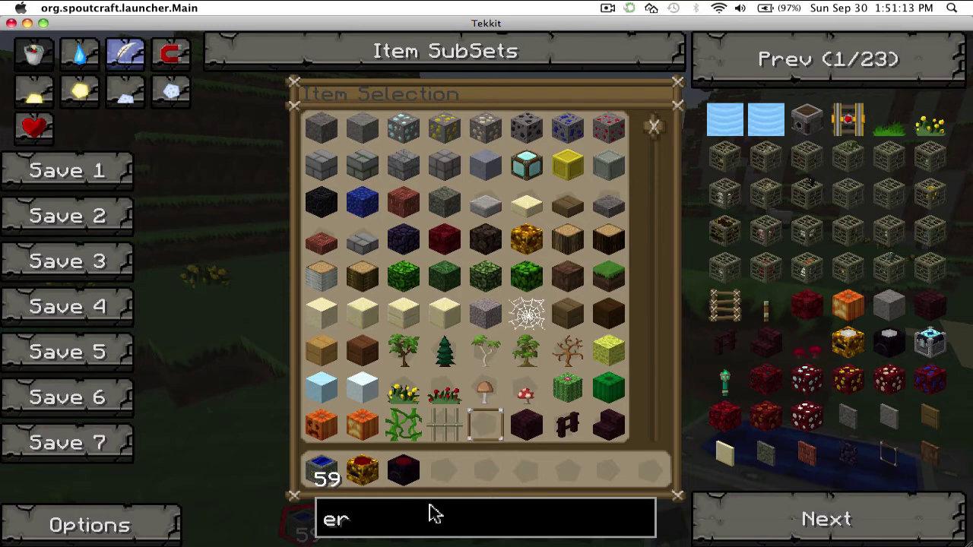
pyautogui.press('BackSpace')
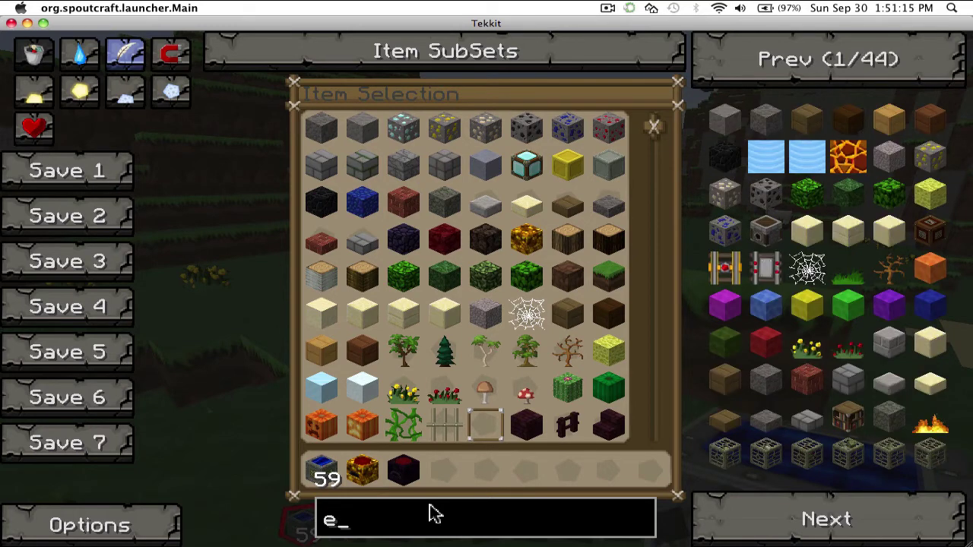
pyautogui.write('nergy')
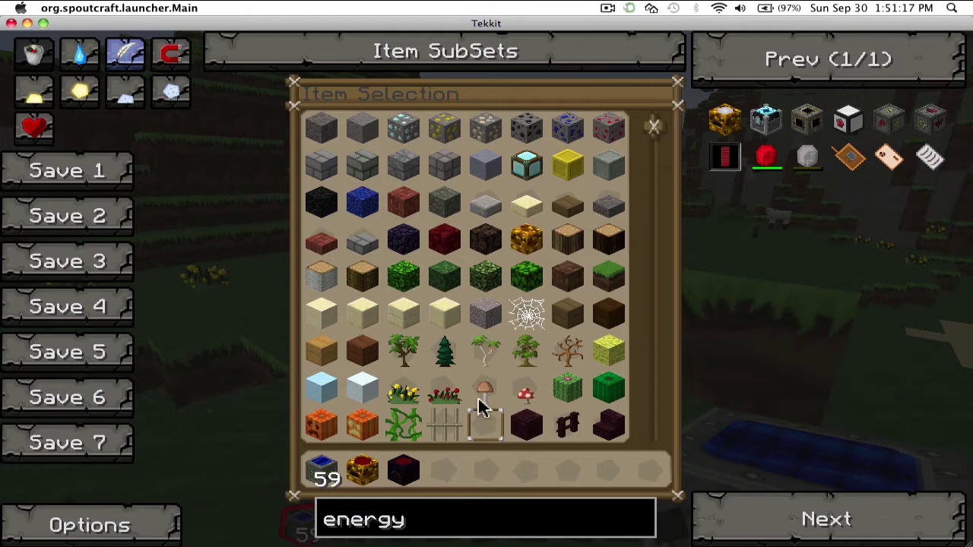
pyautogui.click(765, 120)
# Back in the world, dig a one-block hole in the nearby grass.
pyautogui.press('Escape')
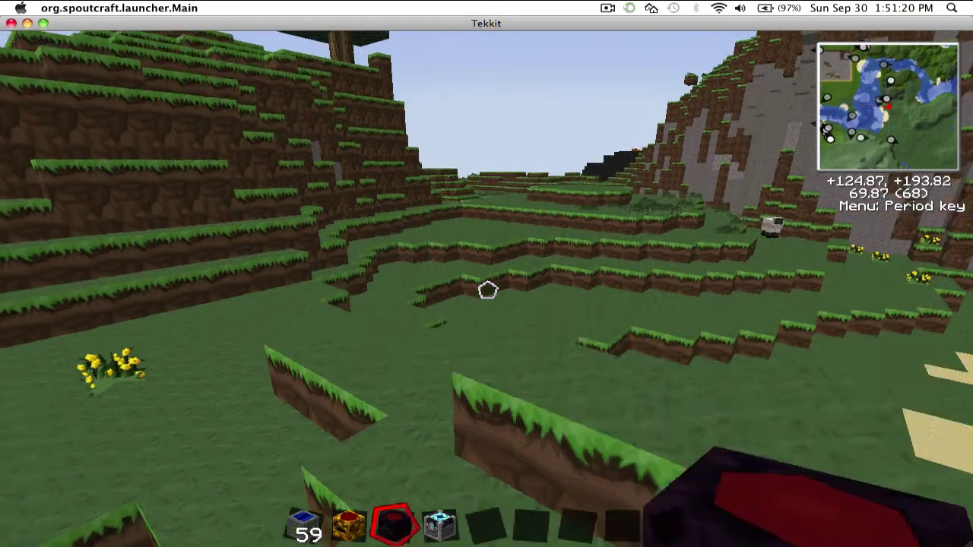
pyautogui.moveTo(488, 291); pyautogui.dragTo(487, 290)
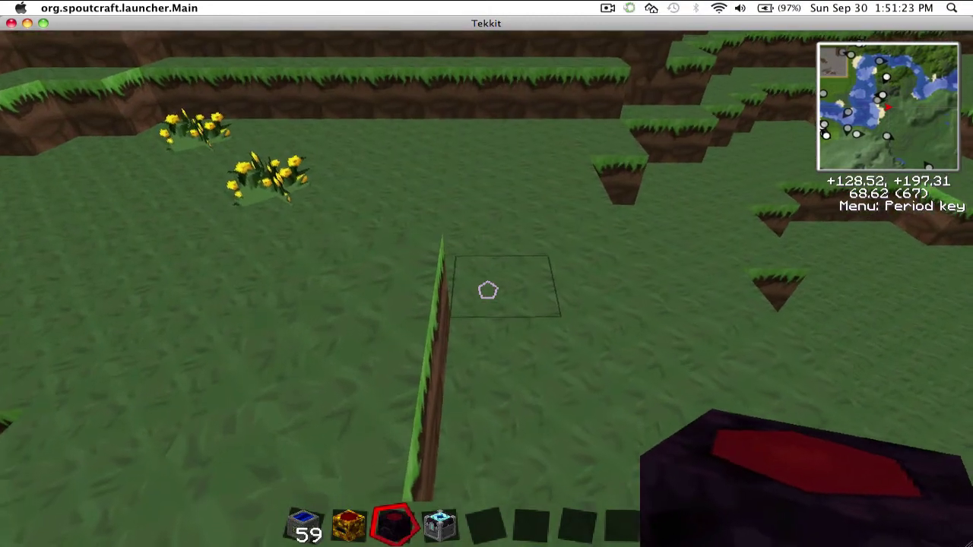
pyautogui.rightClick(488, 290)
pyautogui.click(487, 291)
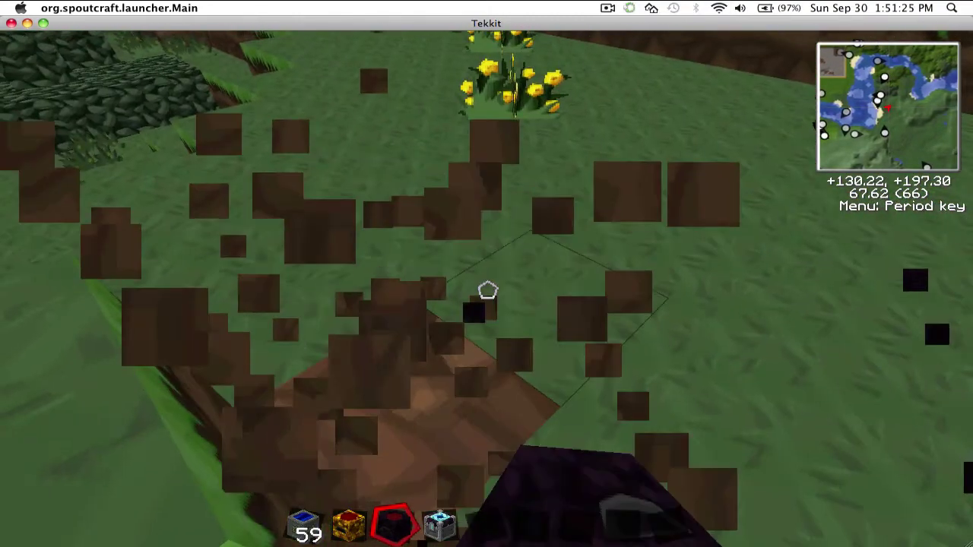
pyautogui.press('w')
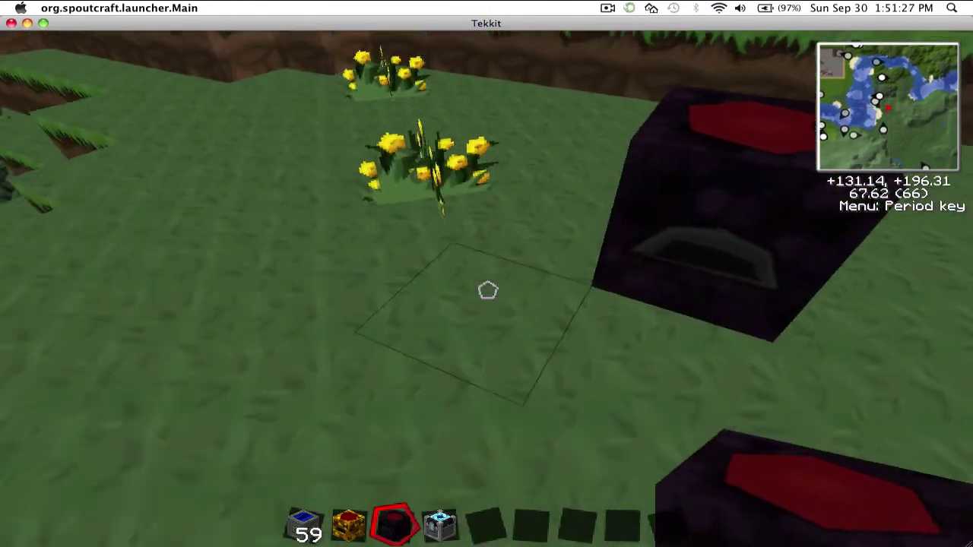
# Place red-topped dark relays around the hole and set the Energy Condenser inside.
pyautogui.rightClick(487, 292)
pyautogui.rightClick(487, 292)
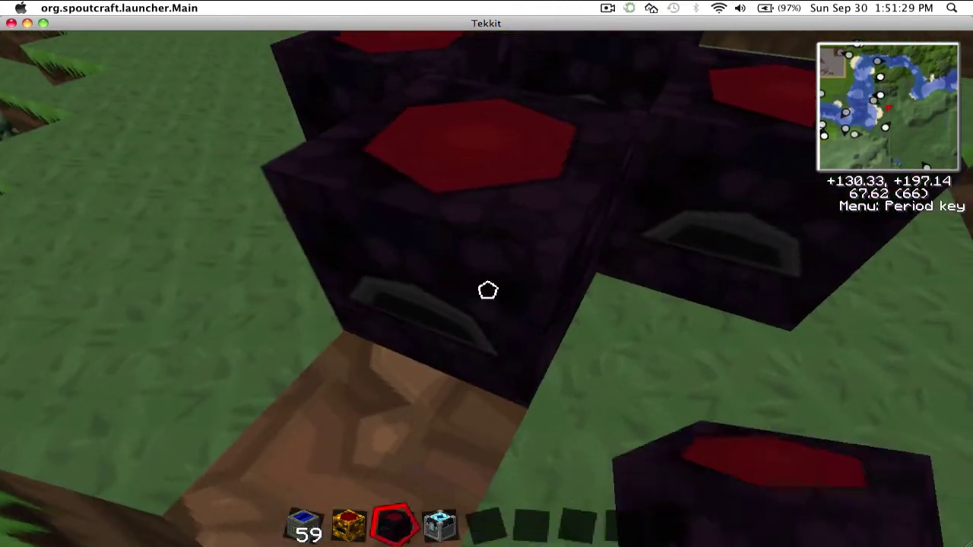
pyautogui.press('4')
pyautogui.rightClick(486, 291)
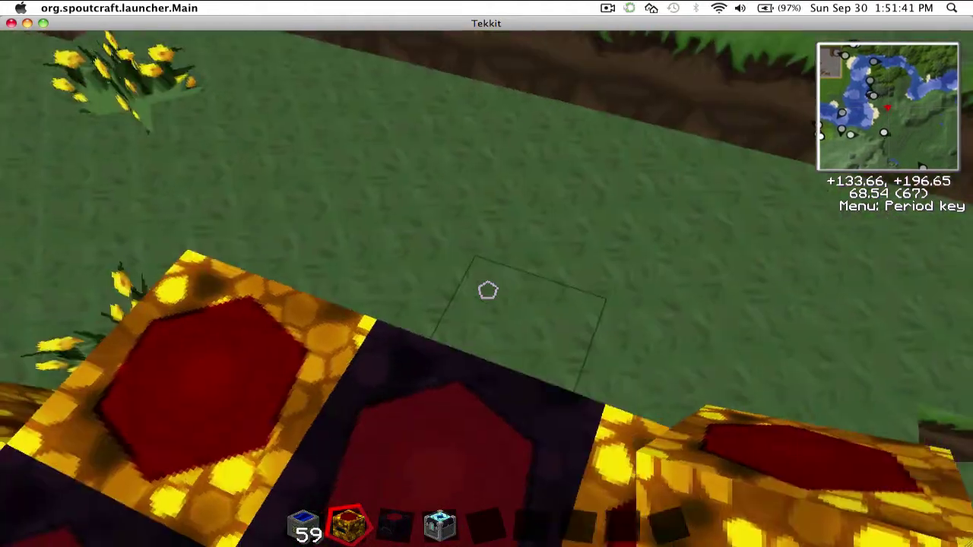
# Stack gold collector blocks around and above the condenser, filling the gap over the relay.
pyautogui.rightClick(488, 291)
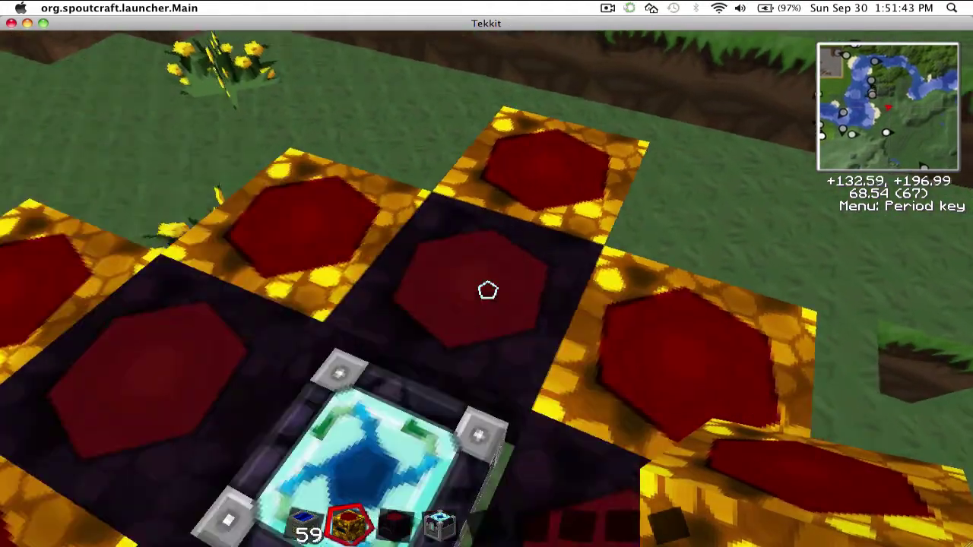
pyautogui.rightClick(487, 291)
pyautogui.rightClick(488, 292)
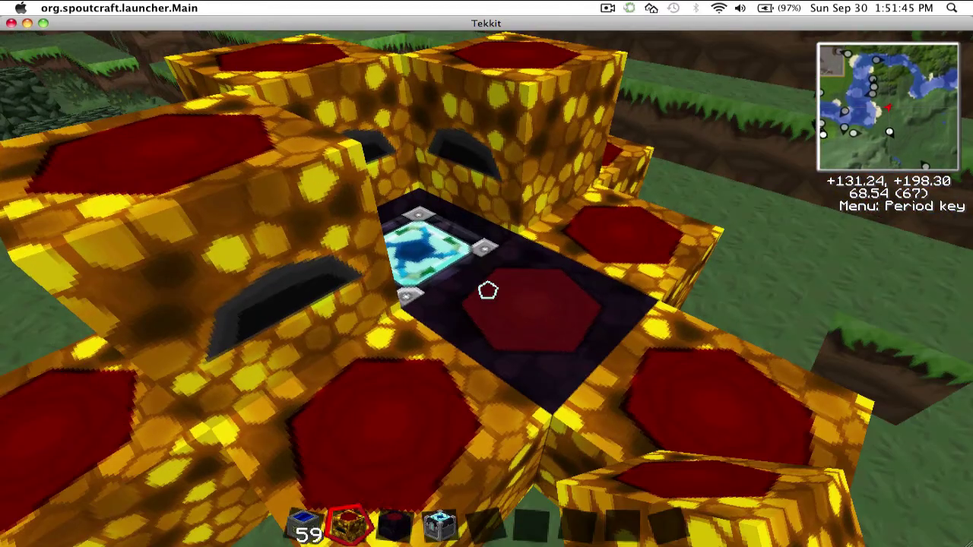
pyautogui.rightClick(487, 292)
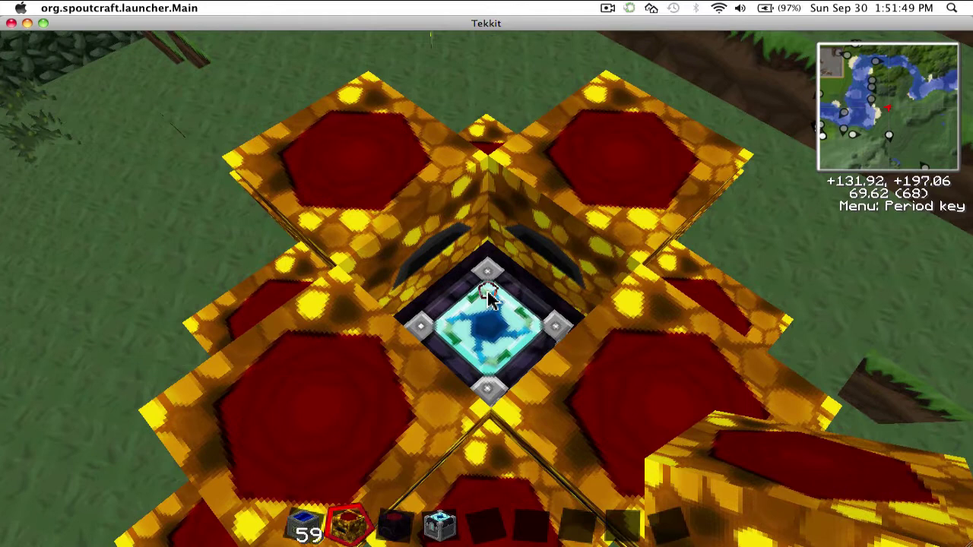
# Open the Energy Condenser and place the spare Energy Condenser in its top-left target slot.
pyautogui.rightClick(485, 247)
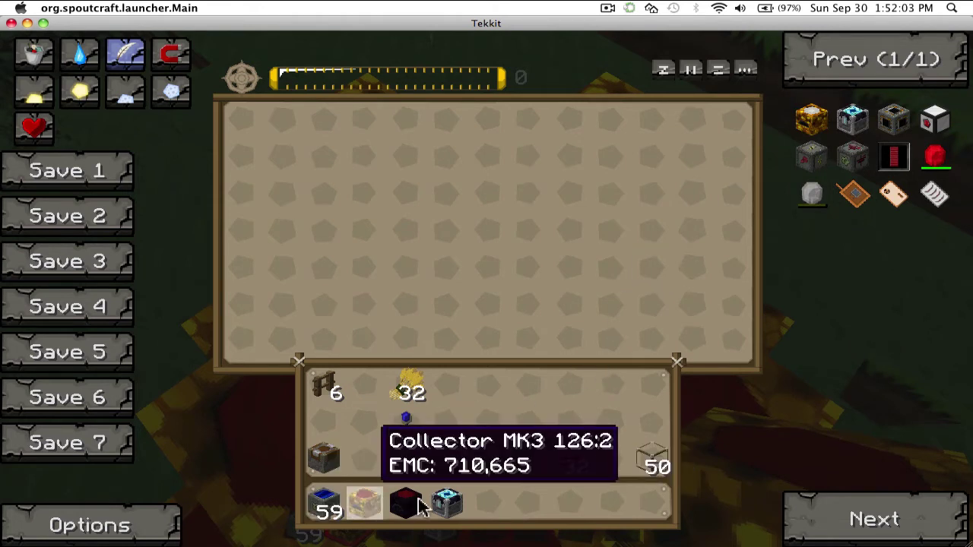
pyautogui.click(445, 506)
pyautogui.click(293, 163)
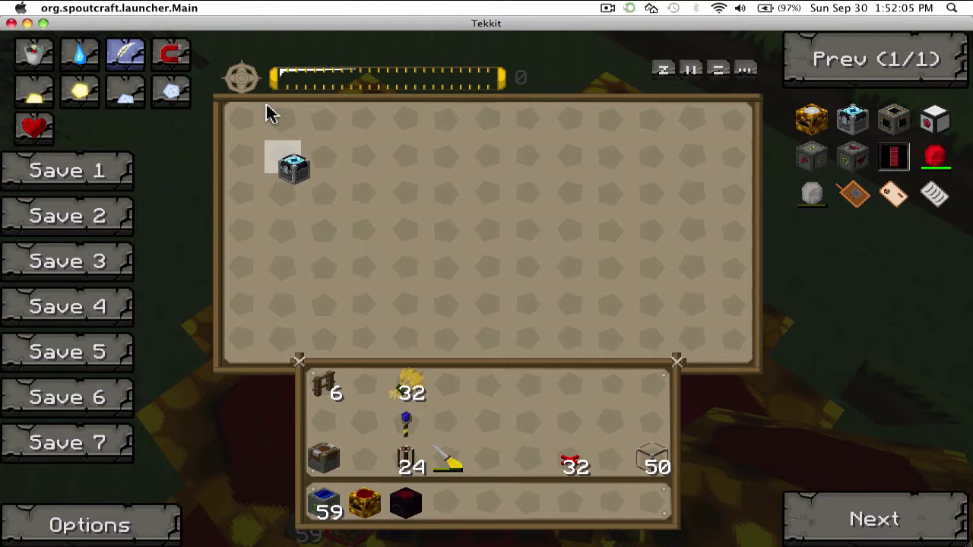
pyautogui.click(244, 77)
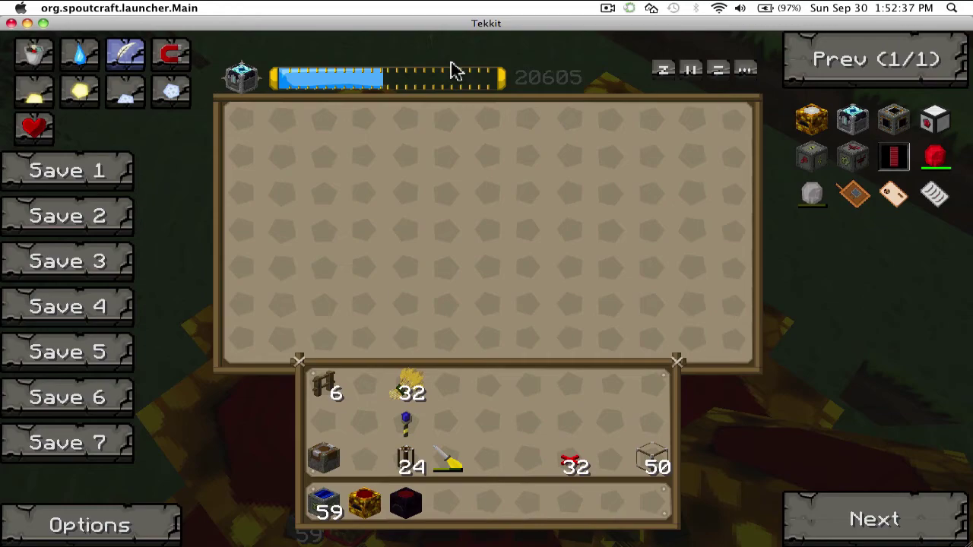
# Exit the Energy Condenser window with Esc.
pyautogui.press('Escape')
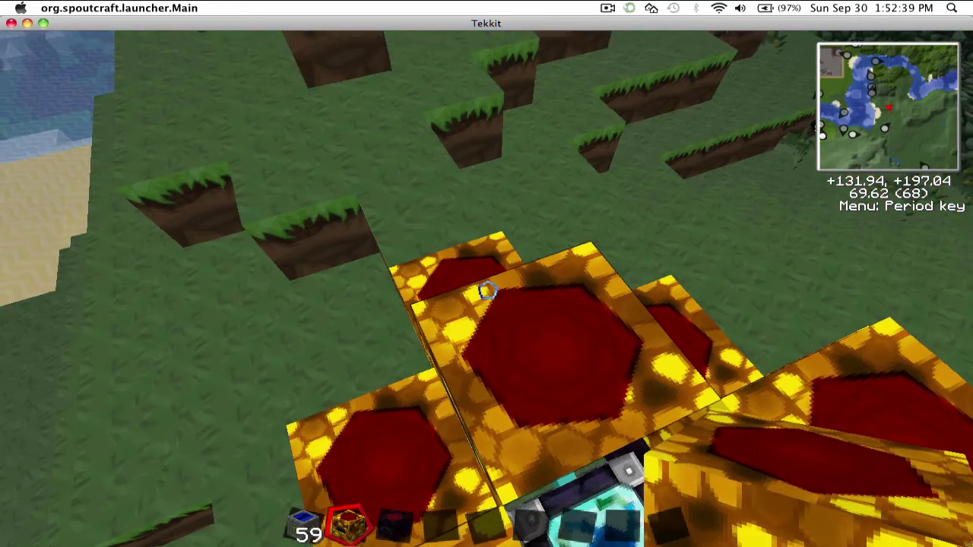